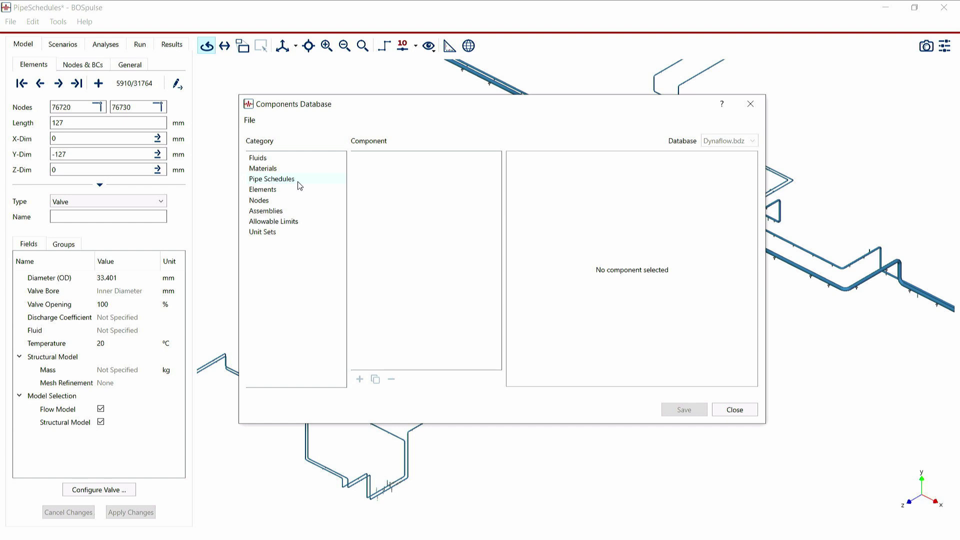
Start a new component of type Reciprocating Pump in the Elements category and discard it
left_click(302, 207)
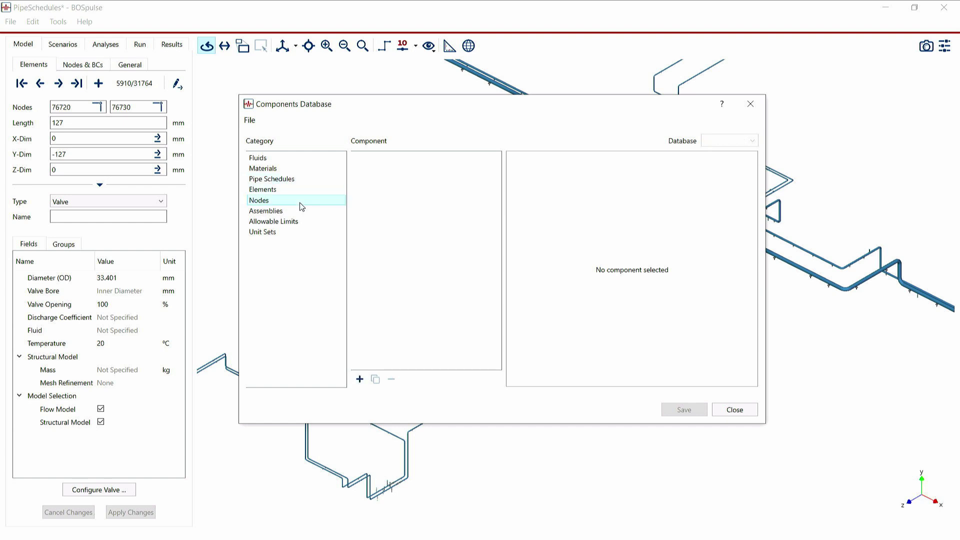
key("Up")
left_click(360, 379)
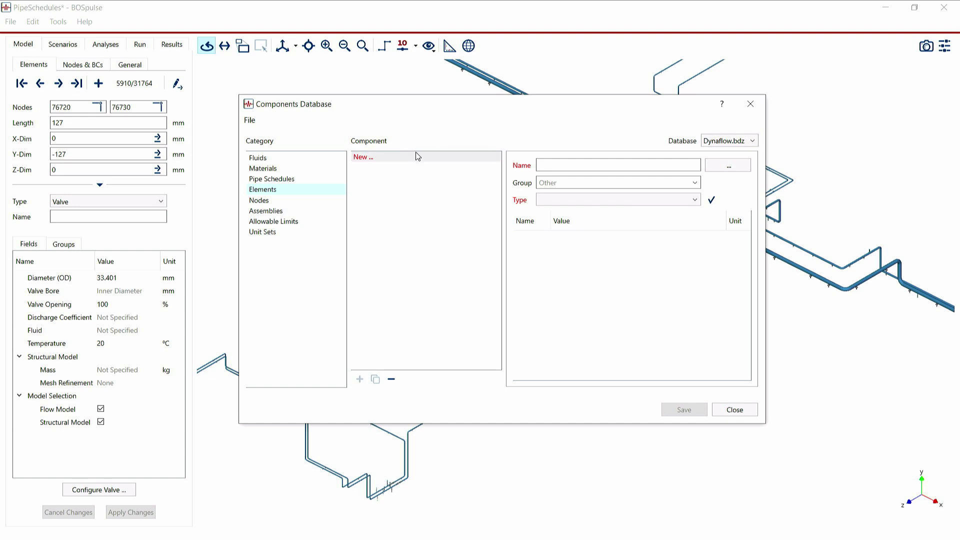
left_click(558, 202)
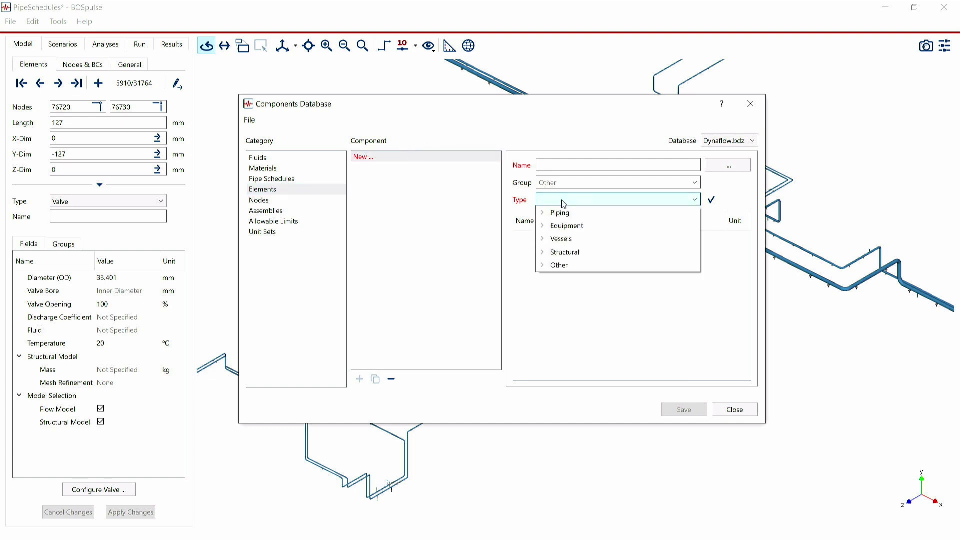
left_click(543, 226)
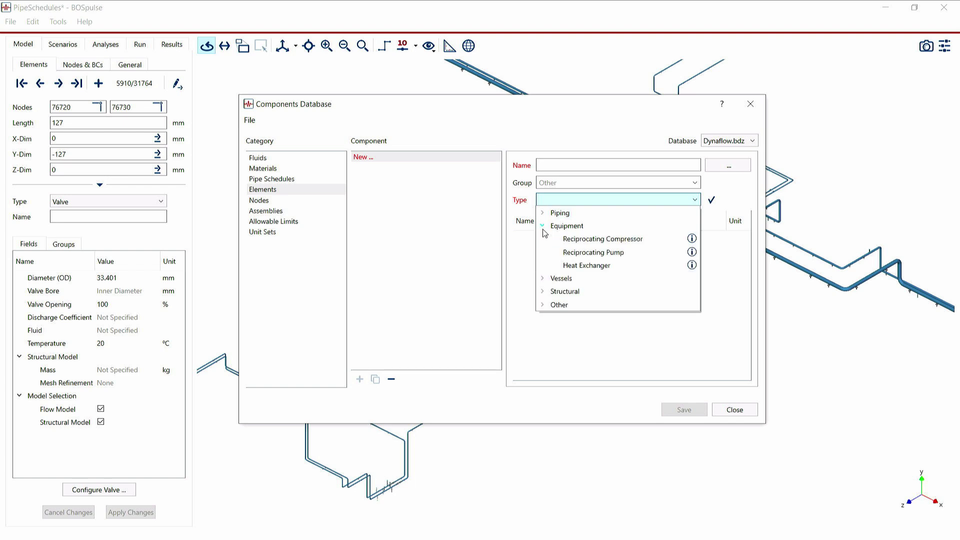
left_click(619, 253)
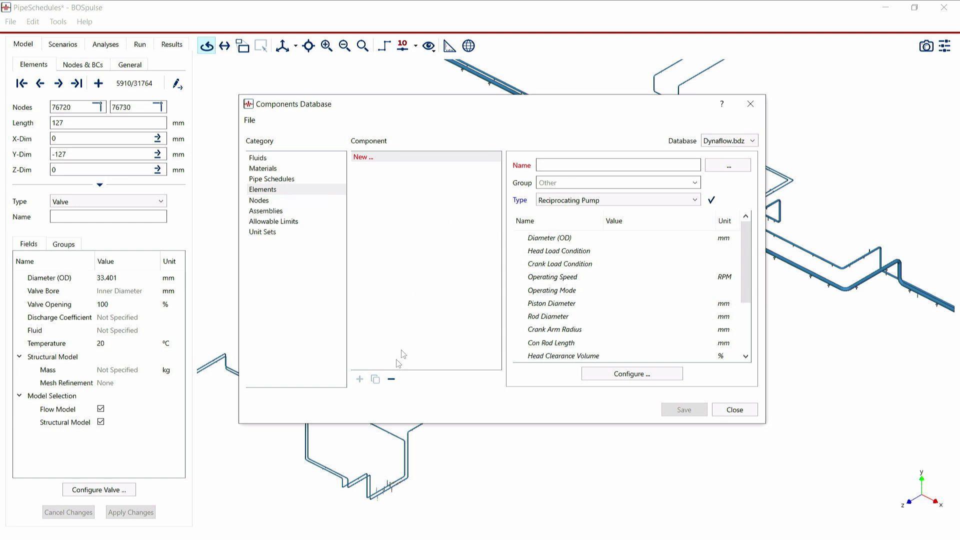
left_click(393, 379)
Inspect the size tables of ANSI Sch. STD, ISO Sch. STD and GRE Pressure class 16, and close the components database
left_click(288, 180)
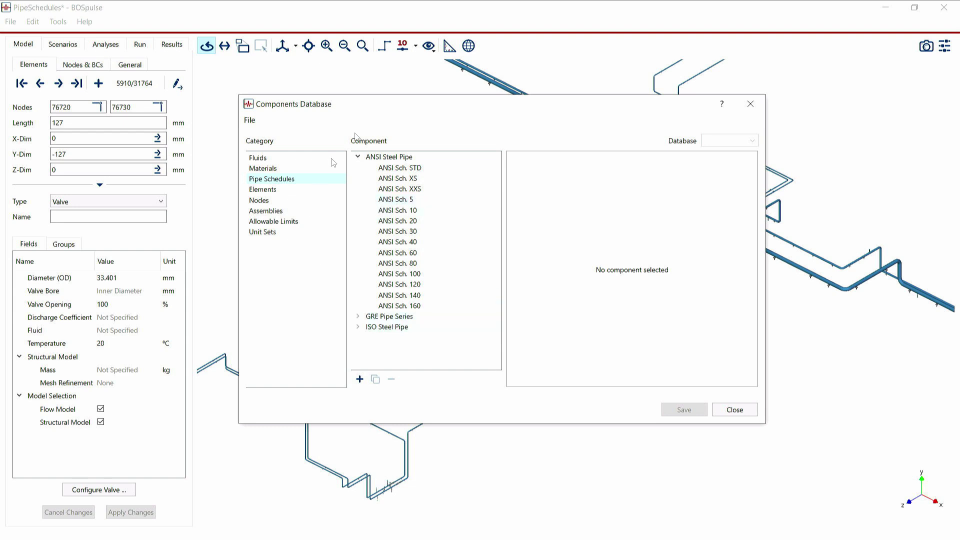
left_click(393, 169)
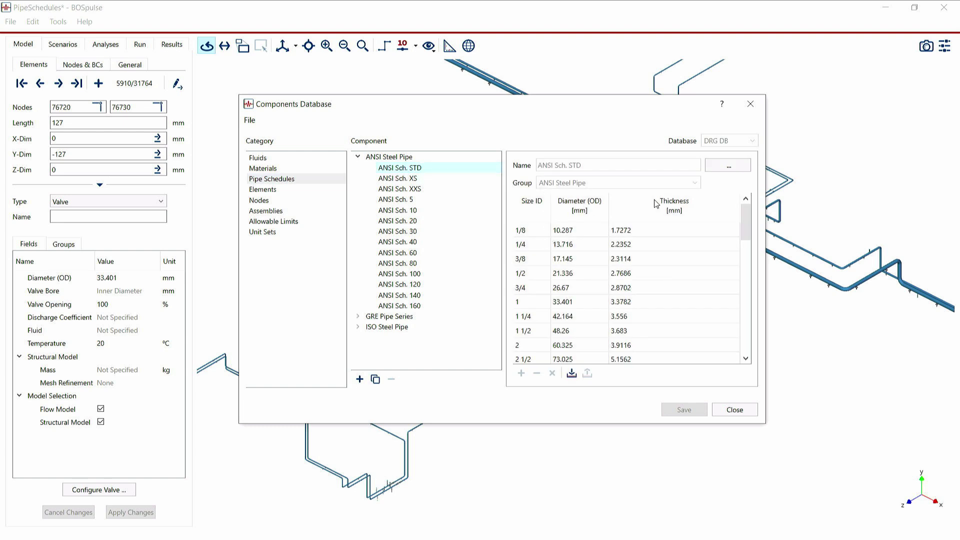
left_click(359, 158)
left_click(358, 178)
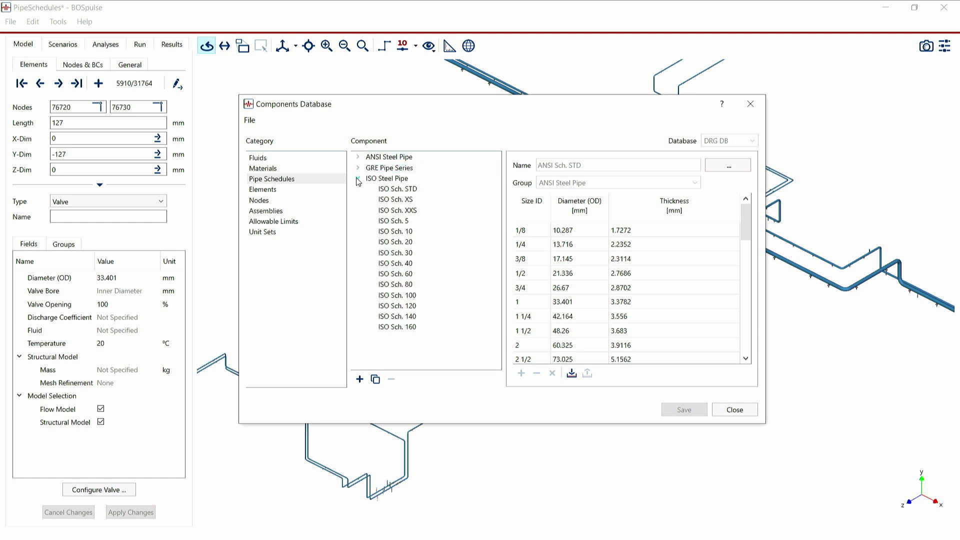
left_click(406, 192)
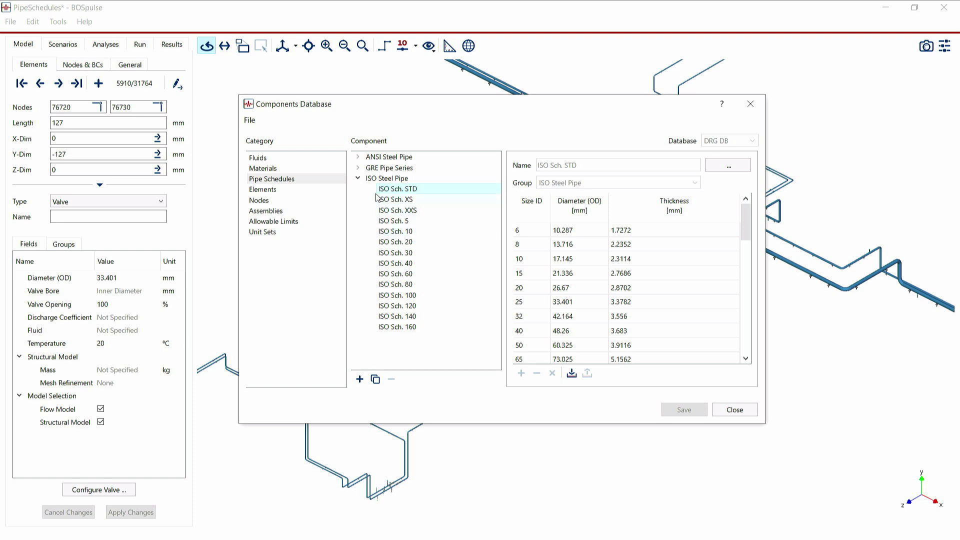
left_click(358, 168)
left_click(401, 179)
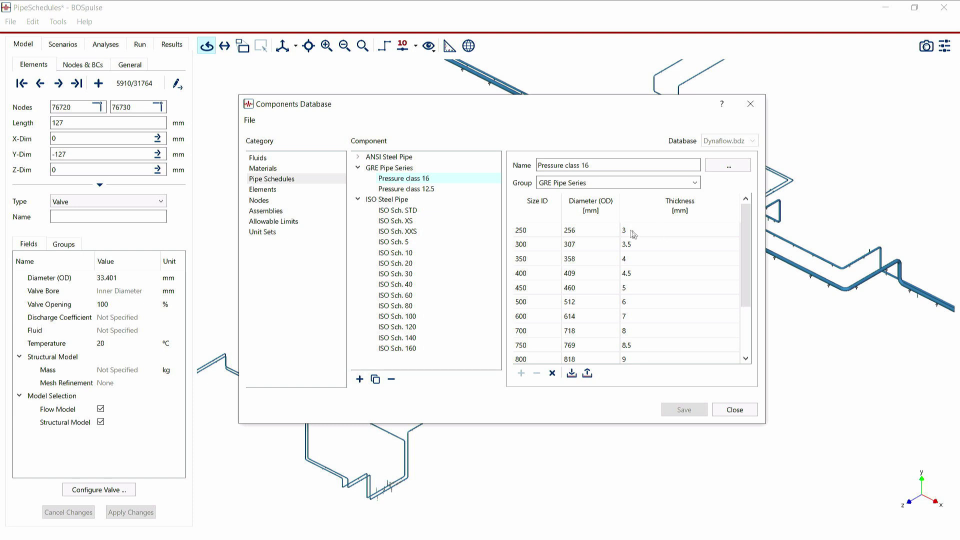
left_click(734, 410)
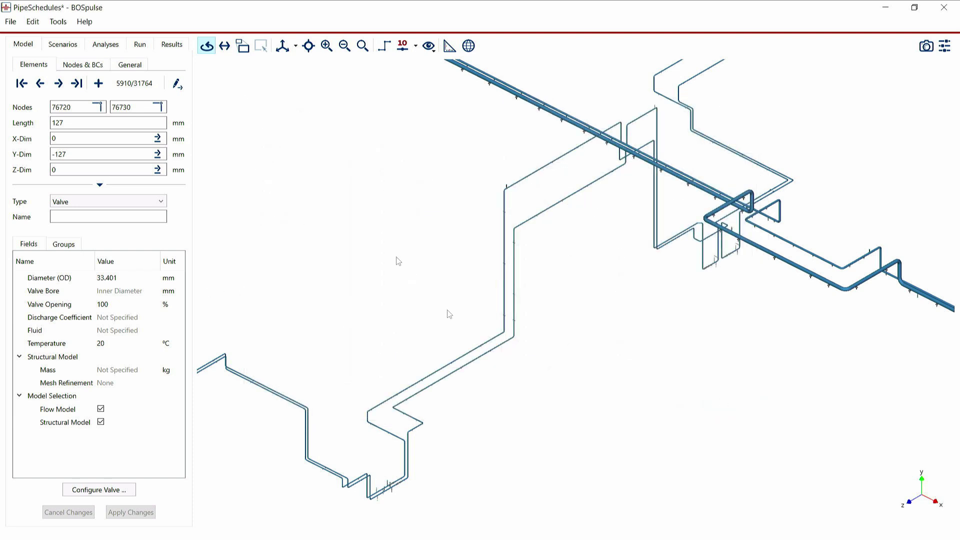
Select the pipe element between nodes 71620 and 71630 and set its pipe schedule to ANSI Sch. STD
left_click(646, 164)
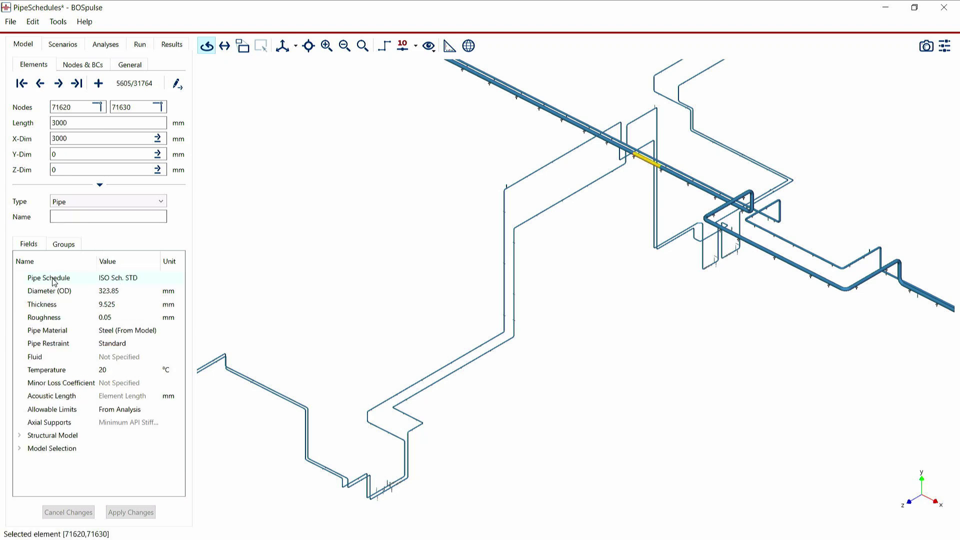
left_click(127, 278)
left_click(128, 278)
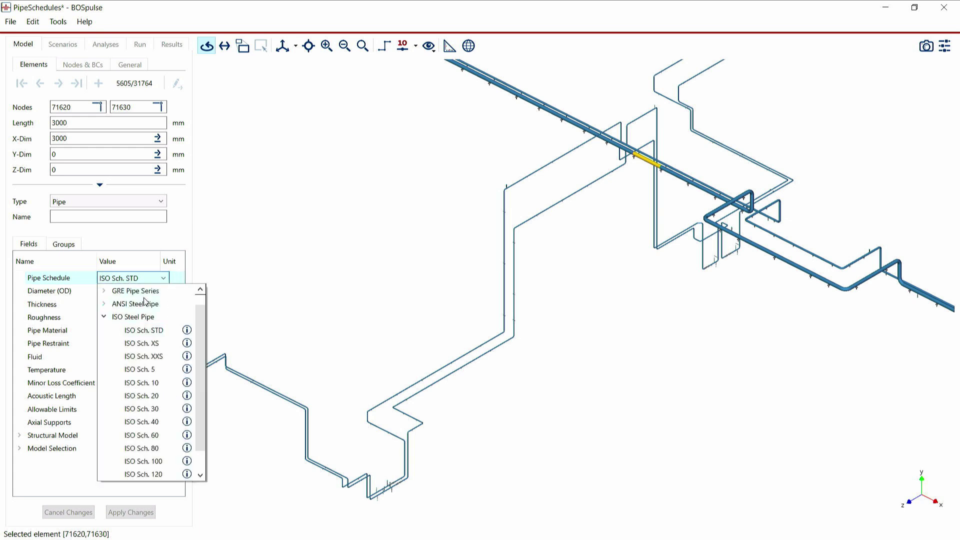
left_click(104, 305)
left_click(140, 317)
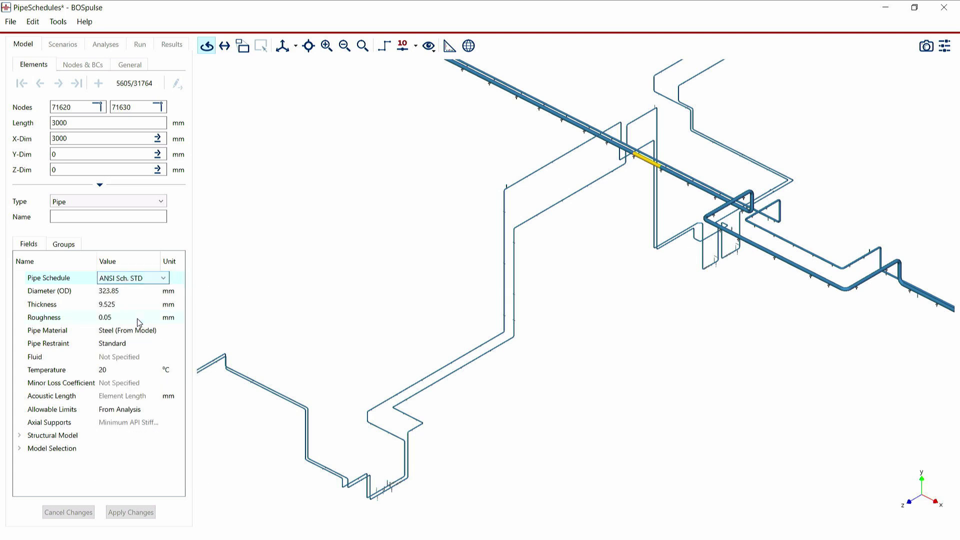
Set the pipe's outside diameter to 273.05 mm and apply the changed fields
left_click(117, 294)
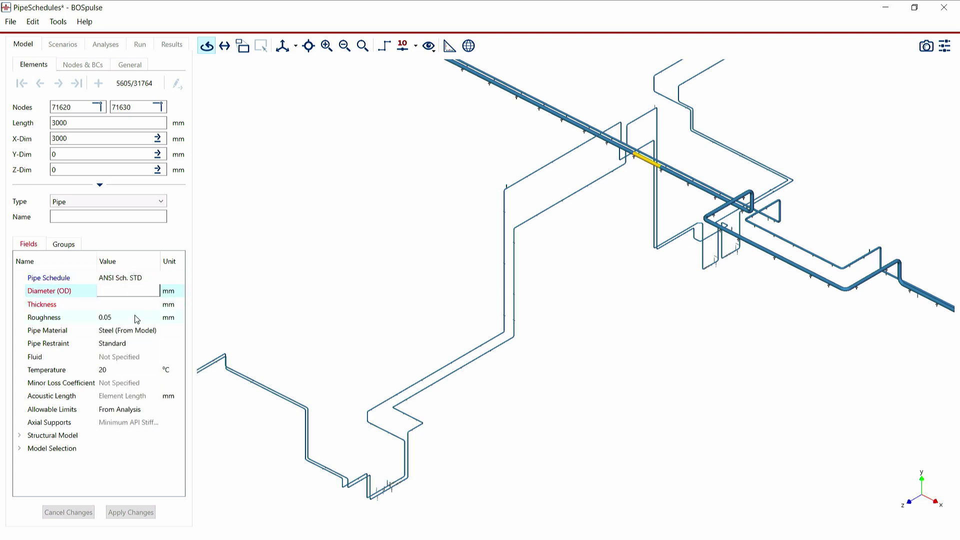
type("250")
double_click(114, 289)
type("4")
type("0")
key("Return")
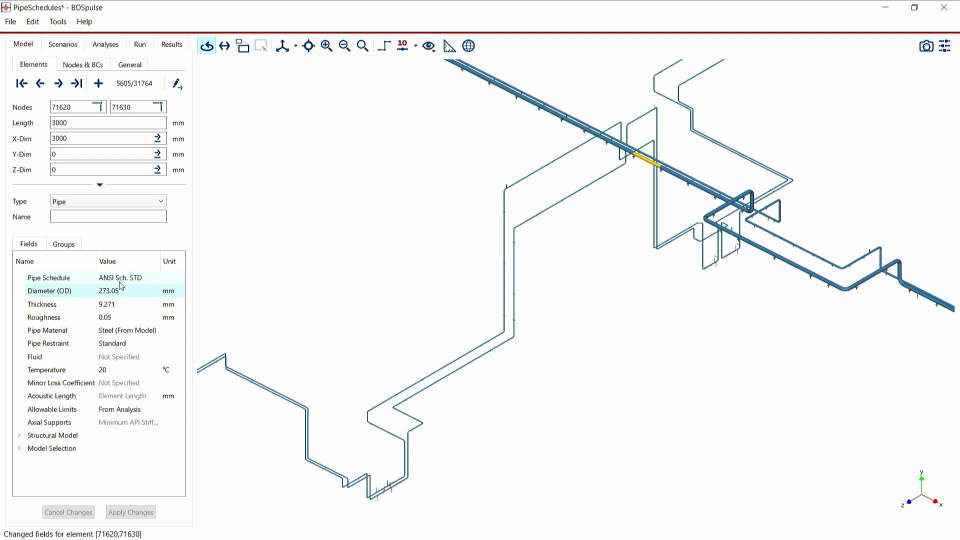
Change the selected pipe's schedule to Pressure class 16 from the GRE Pipe Series
left_click(121, 293)
left_click(133, 277)
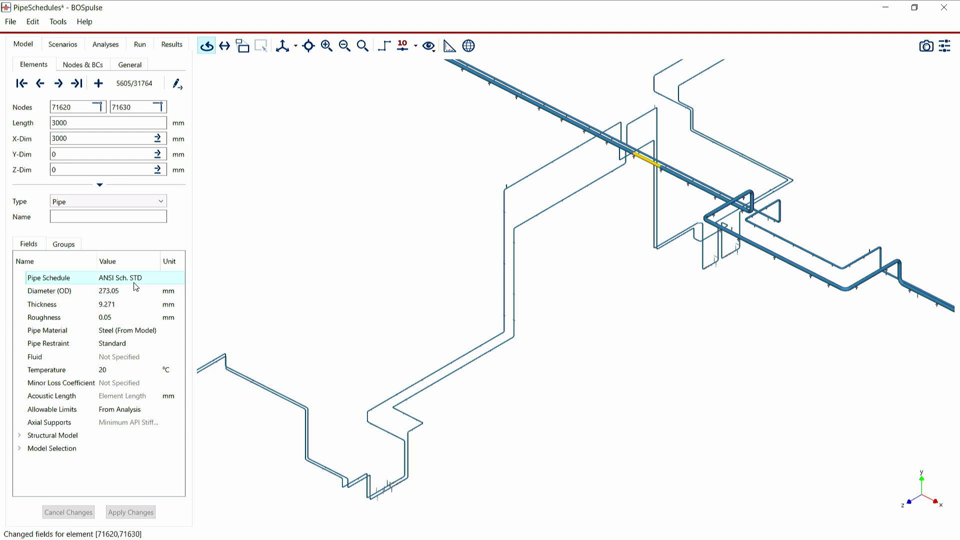
left_click(134, 282)
left_click(106, 304)
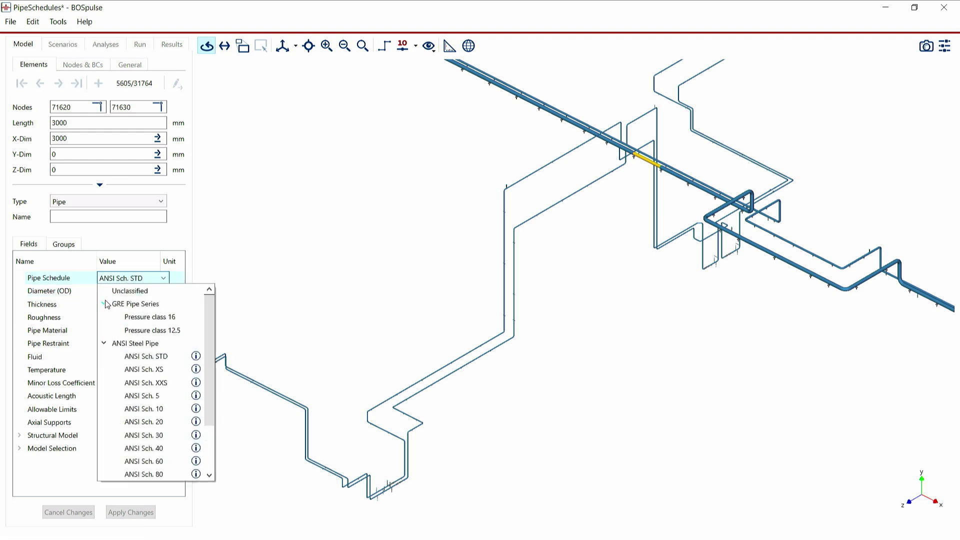
left_click(152, 318)
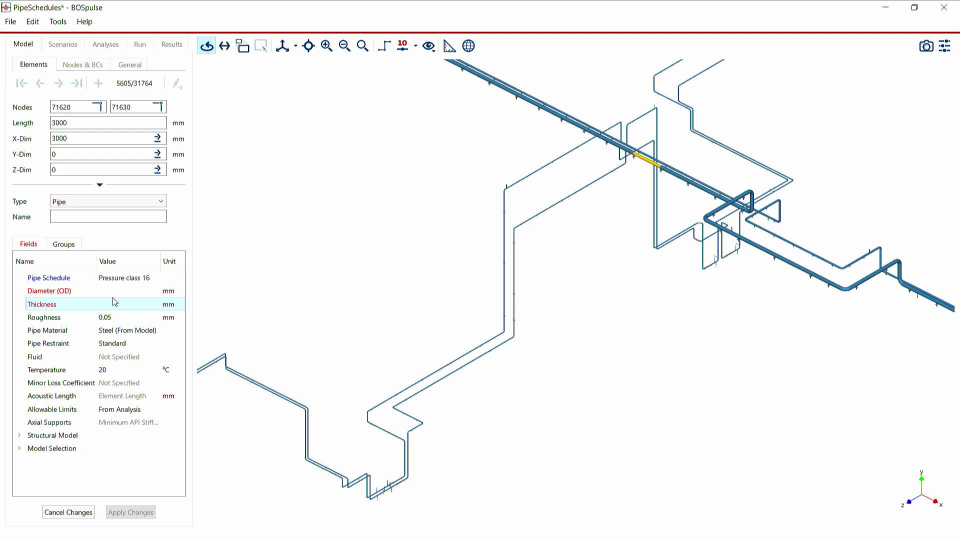
Enter size 250 as the pipe's outside diameter and apply the element changes
left_click(120, 291)
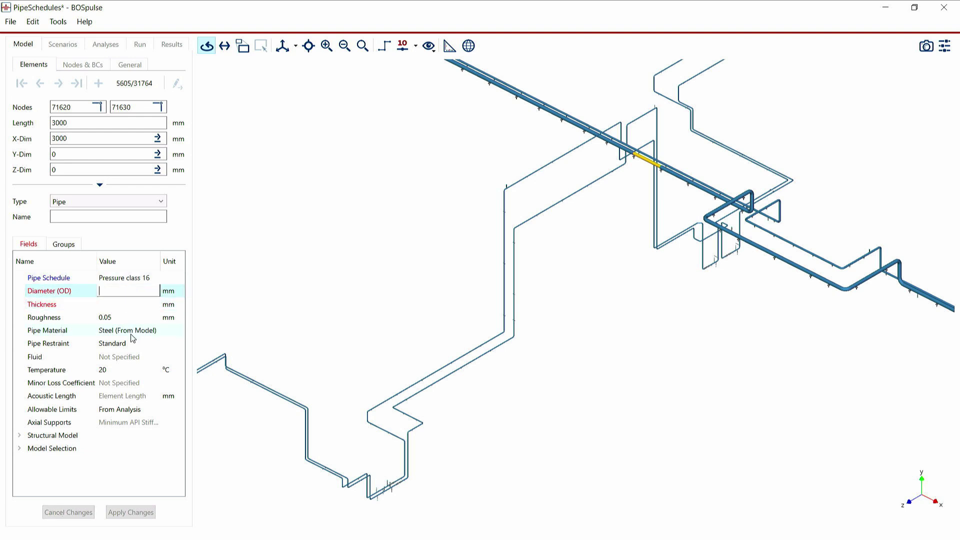
type("250")
left_click(121, 302)
left_click(121, 305)
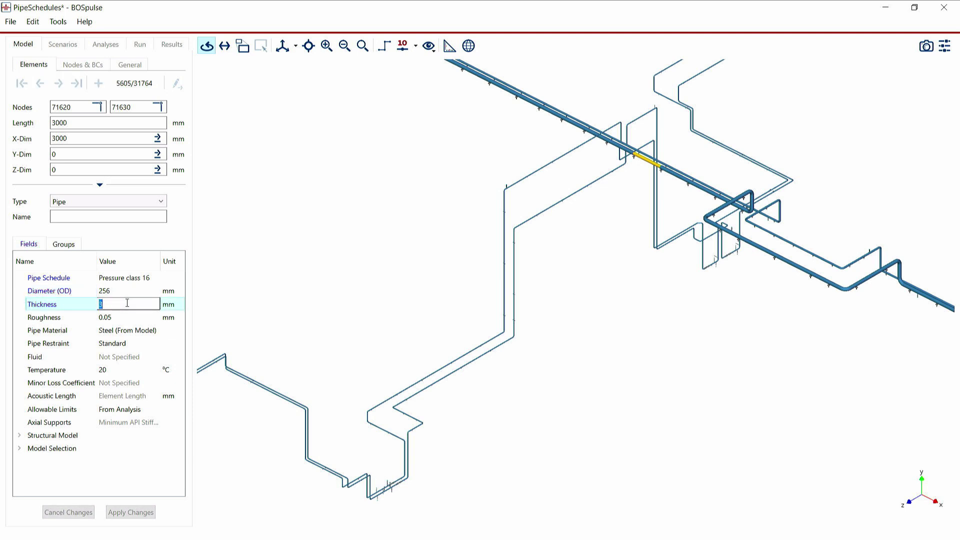
left_click(57, 294)
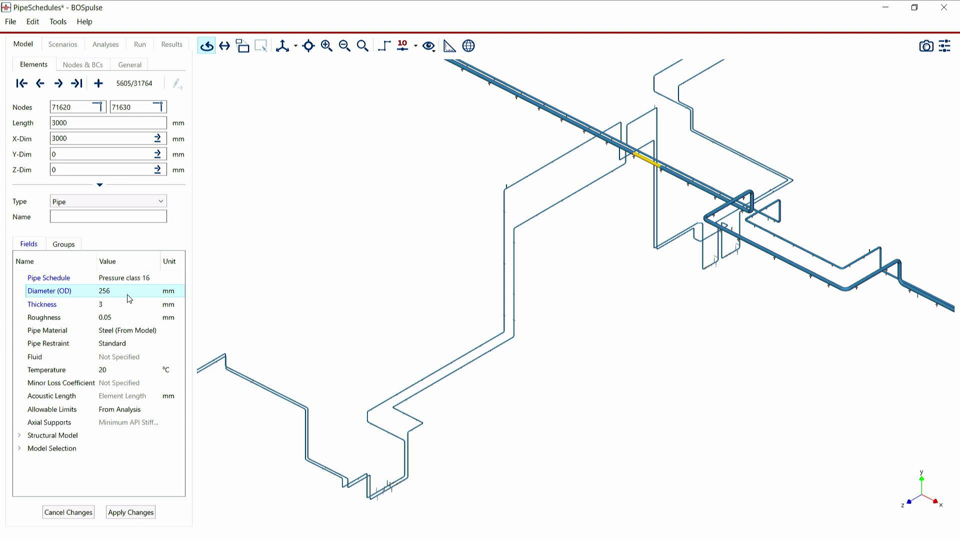
left_click(131, 512)
Show model fields with the scope set to Elements and color the piping by Pipe Size
left_click(428, 46)
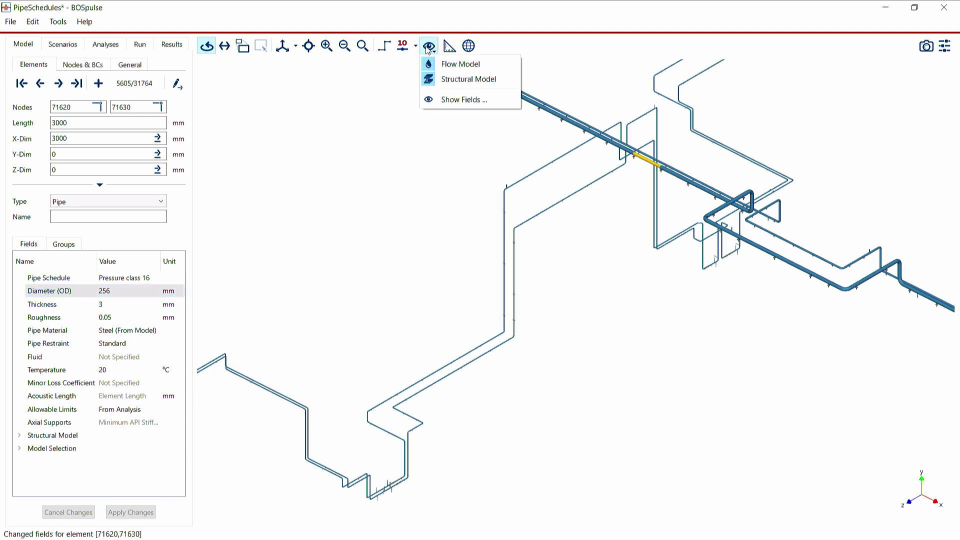
left_click(457, 100)
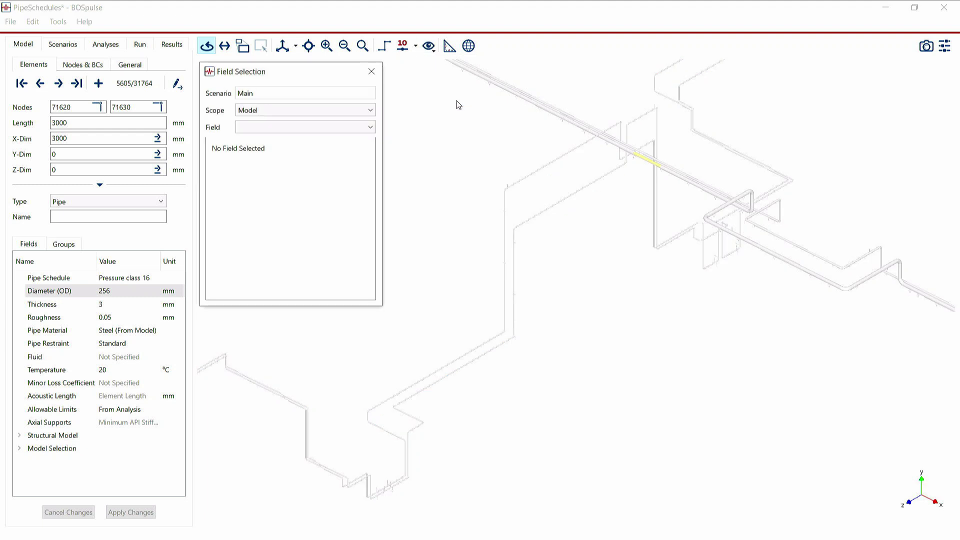
left_click(298, 110)
left_click(271, 132)
left_click(271, 130)
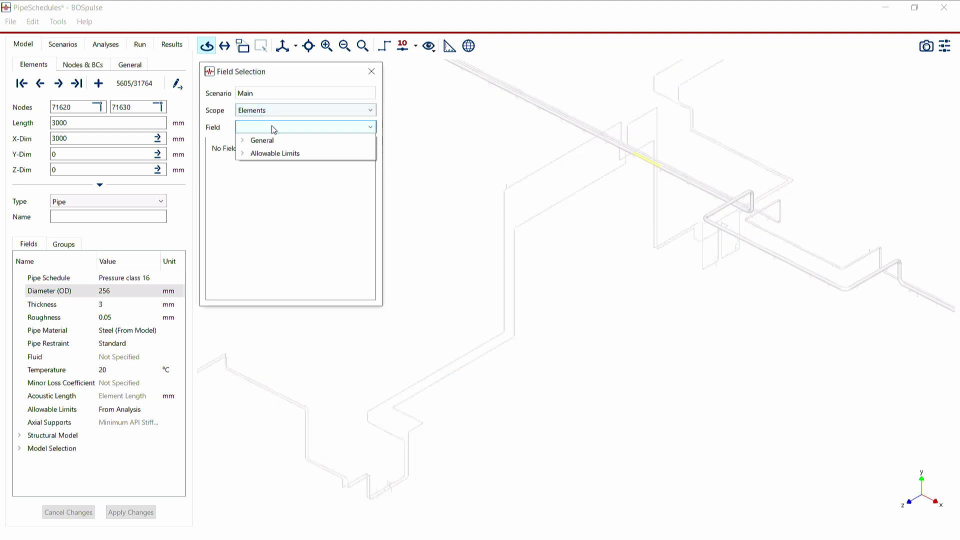
left_click(242, 140)
left_click(283, 166)
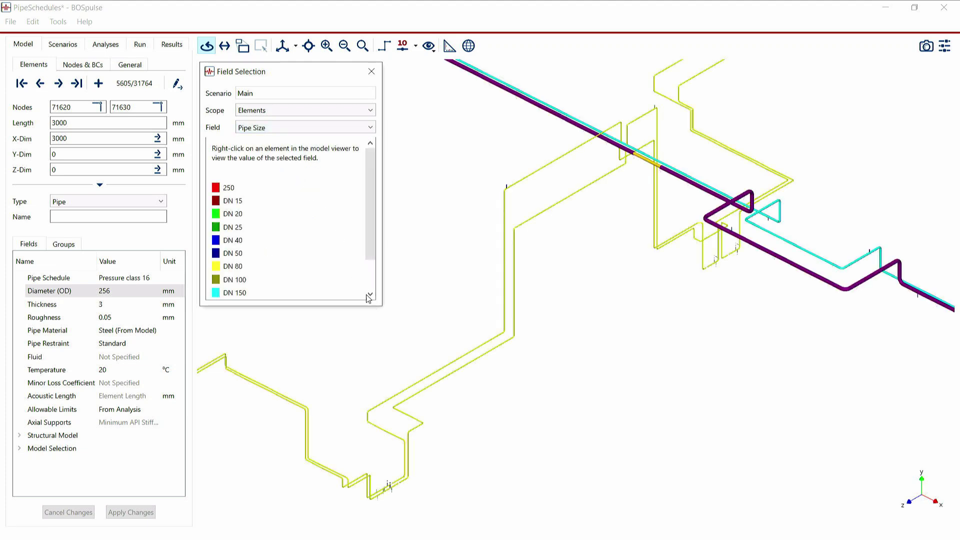
Enlarge the Field Selection dialog to show the full legend and switch the displayed field to Pipe Schedule
left_click_drag(377, 306, 349, 362)
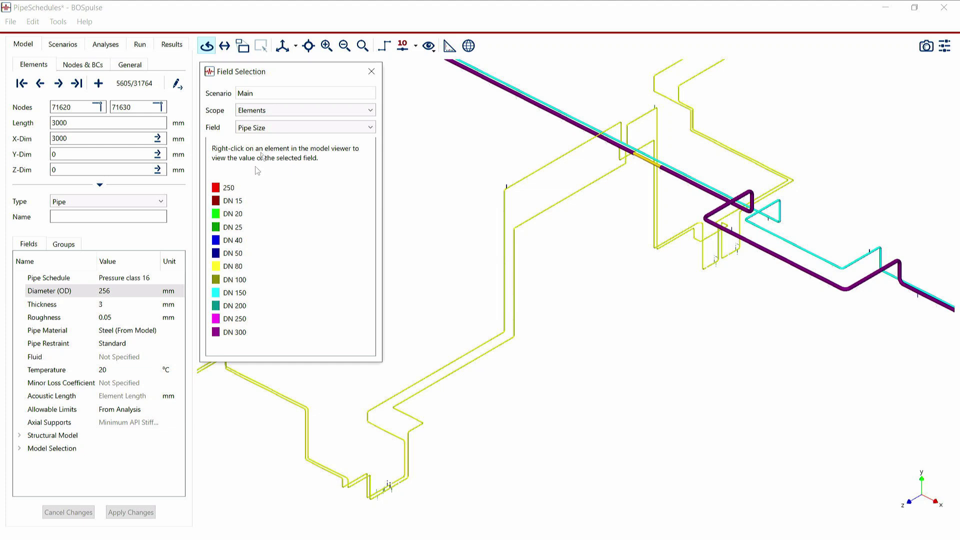
left_click(269, 129)
left_click(272, 190)
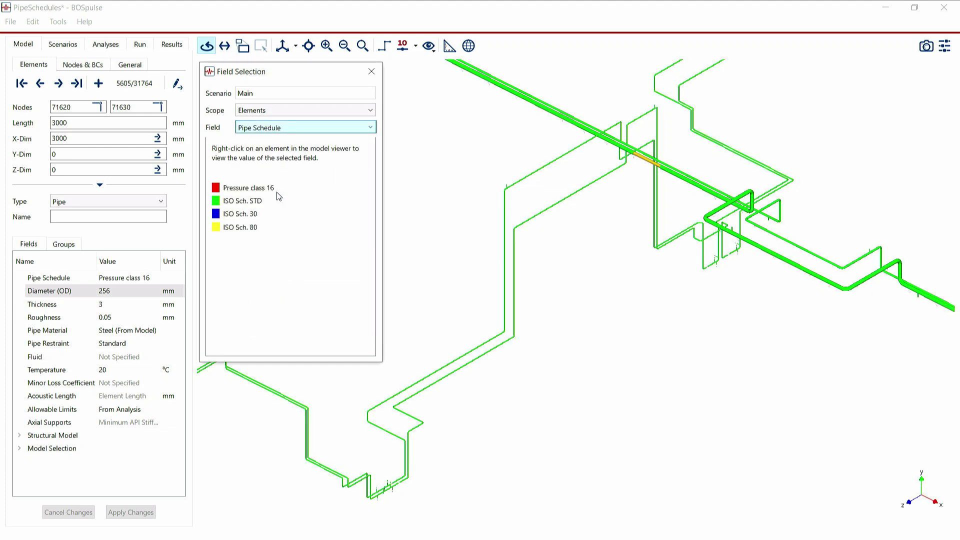